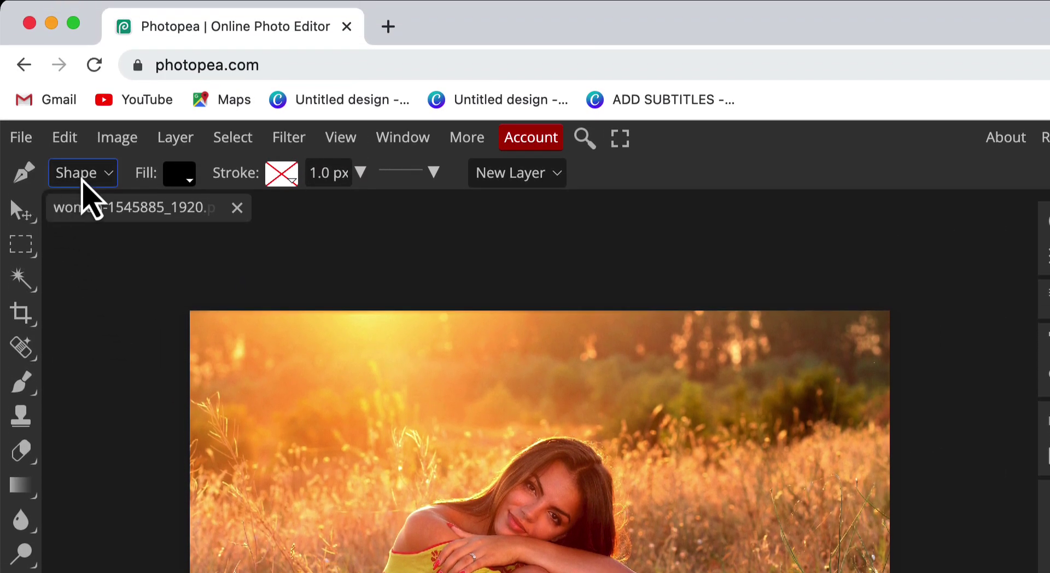
Step: Set the Pen tool to Path mode and start the path up the woman's left arm to her shoulder
click(88, 177)
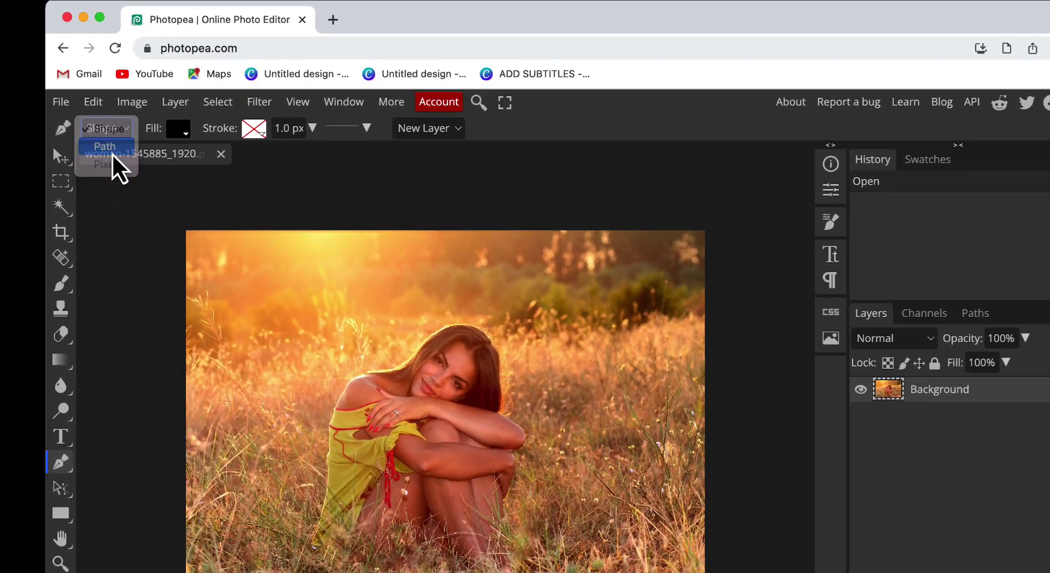
click(87, 196)
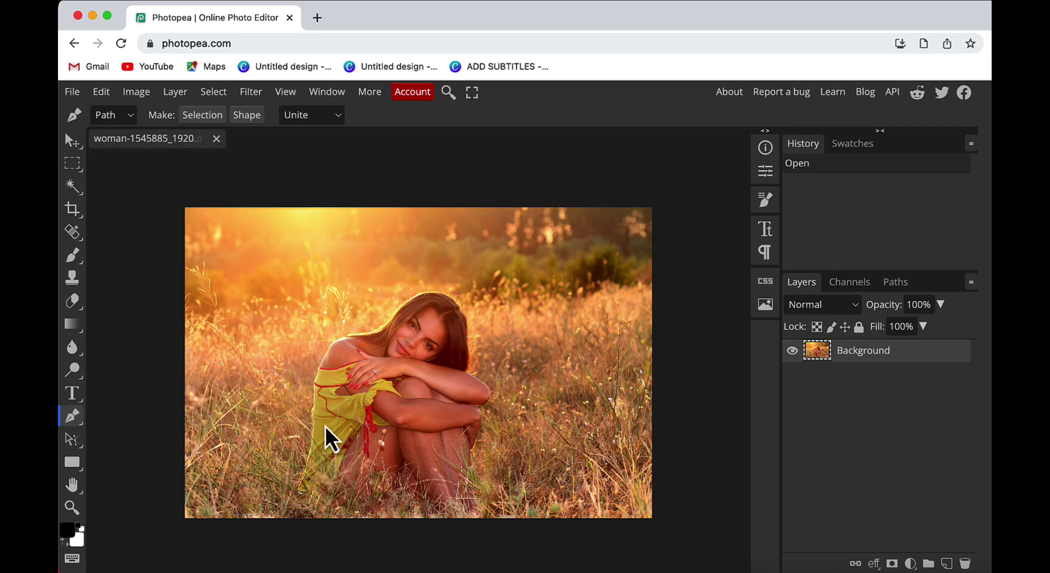
drag(311, 426, 312, 406)
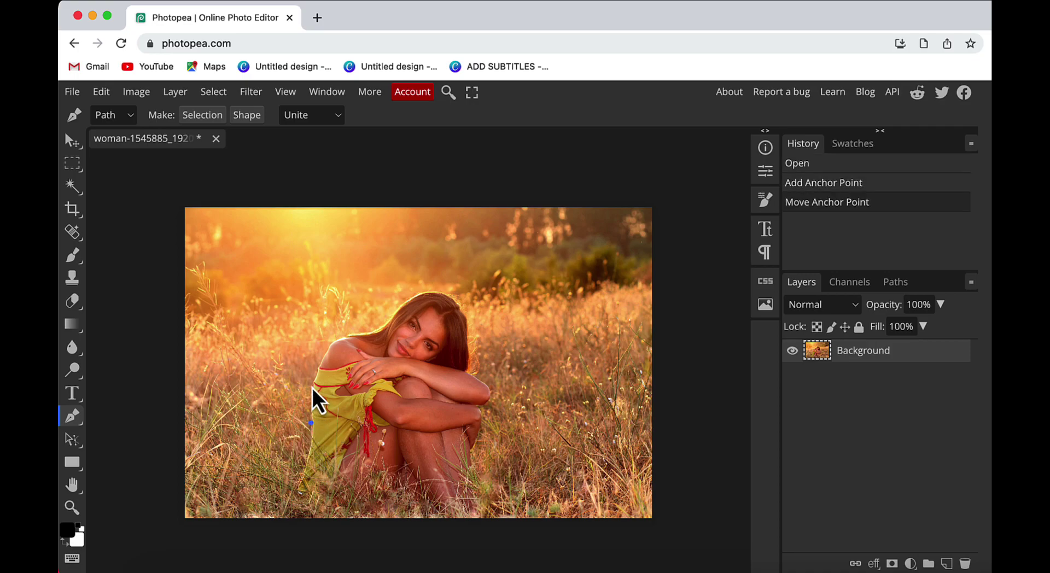
click(312, 386)
click(325, 347)
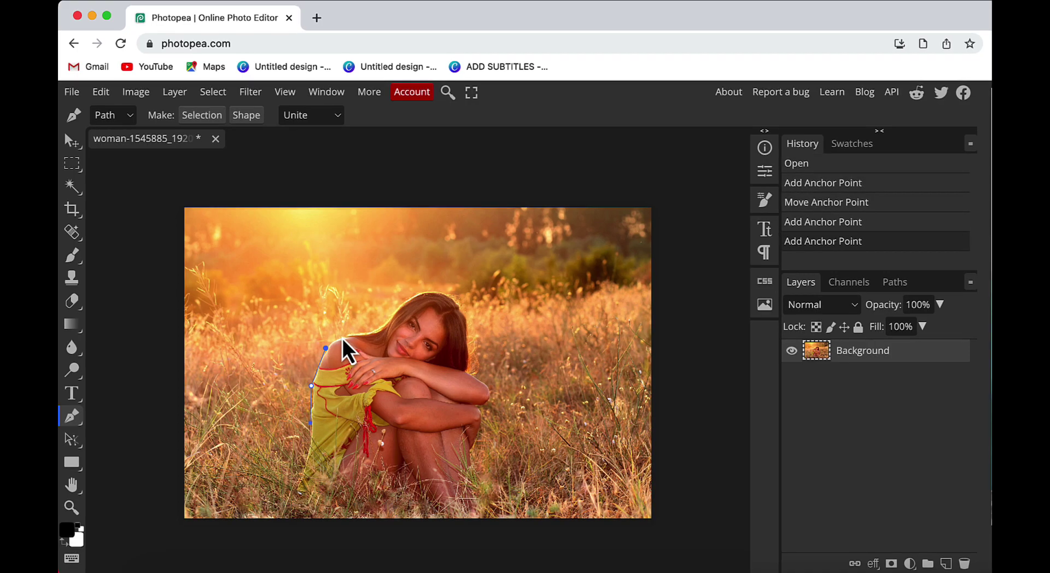
Step: Continue the path along her shoulder and over the top of her hair
click(342, 336)
click(365, 331)
click(389, 316)
click(380, 324)
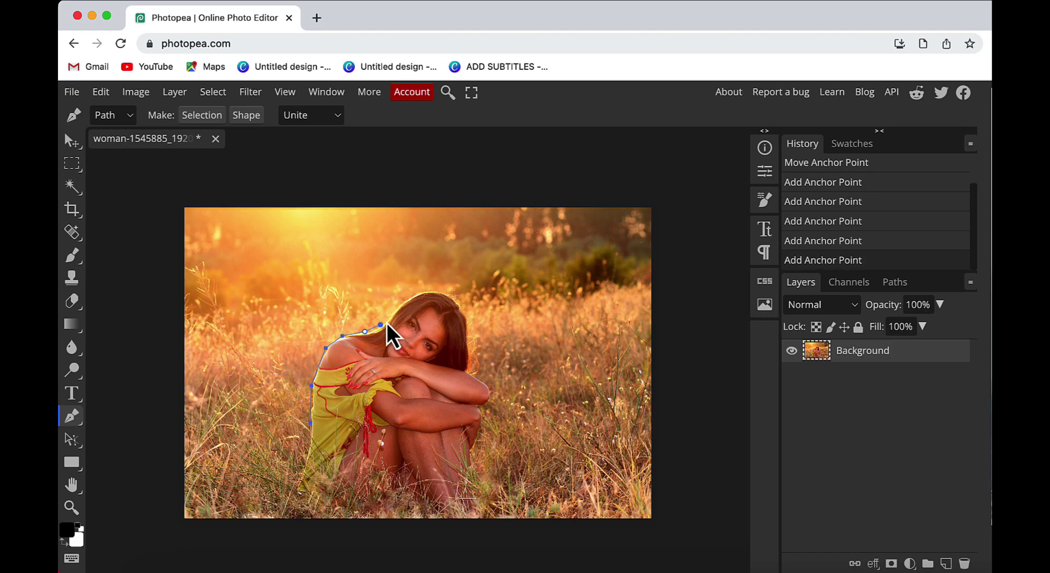
click(398, 308)
click(409, 297)
click(421, 291)
click(438, 290)
Step: Trace the path down the right side of her hair
click(450, 296)
click(462, 311)
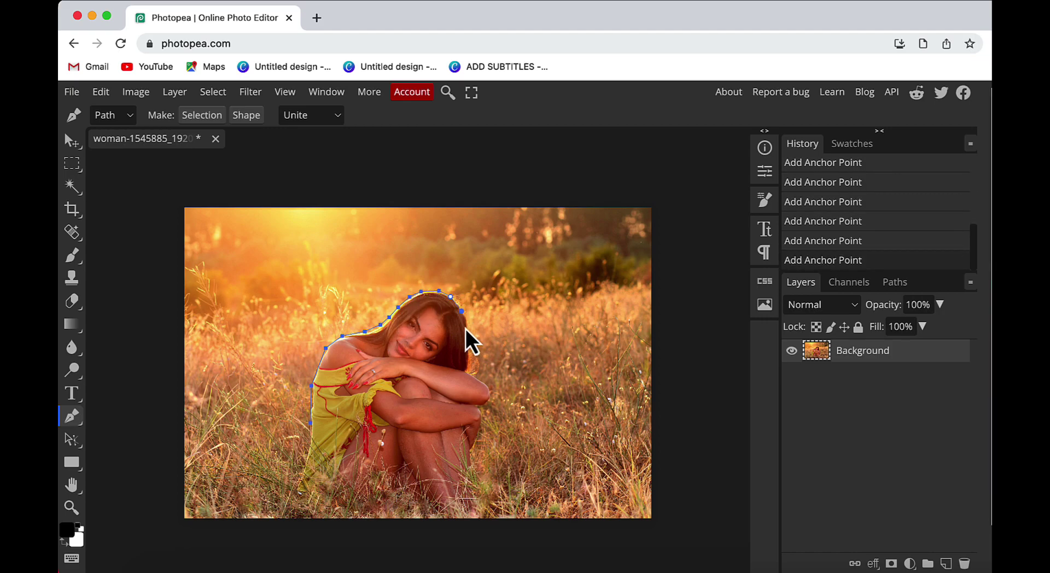
click(468, 332)
click(469, 354)
click(468, 368)
click(478, 379)
Step: Trace the path down her right arm, knee and leg toward the bottom edge
click(489, 389)
click(479, 408)
click(481, 423)
click(477, 438)
click(471, 449)
click(472, 463)
click(473, 481)
Step: Run the path along the photo's bottom edge, back up her left side, and close it
click(477, 501)
click(478, 517)
click(461, 518)
click(450, 517)
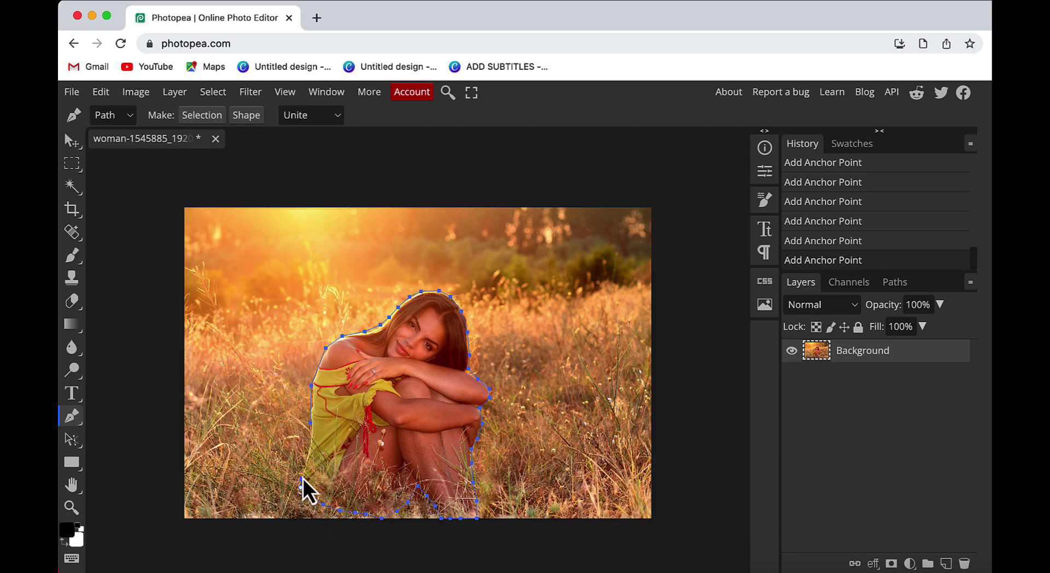
click(306, 449)
click(310, 423)
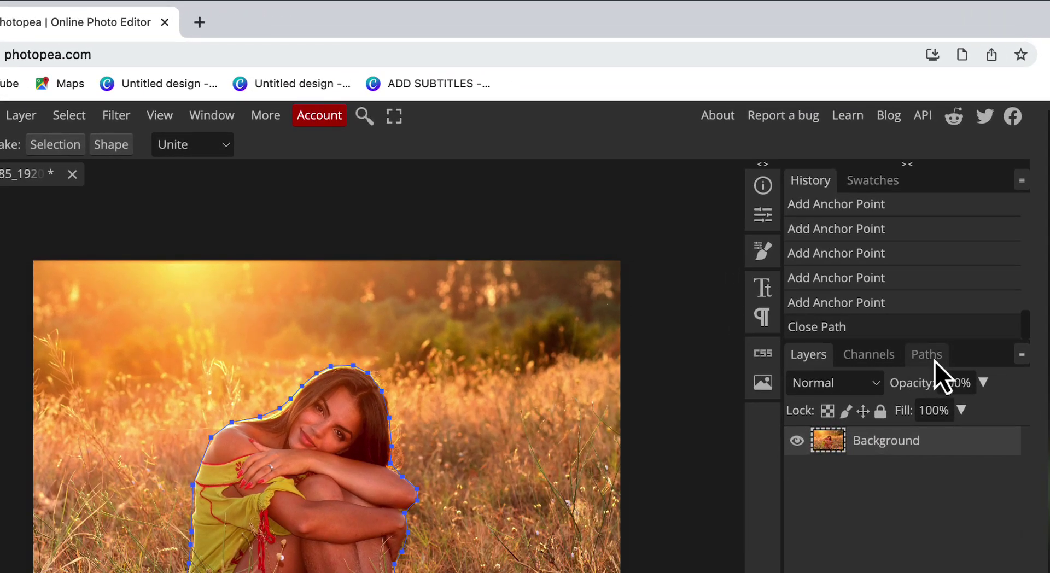
Step: Load Work Path as a selection, copy the woman to Layer 1, and toggle the Background to check
click(927, 355)
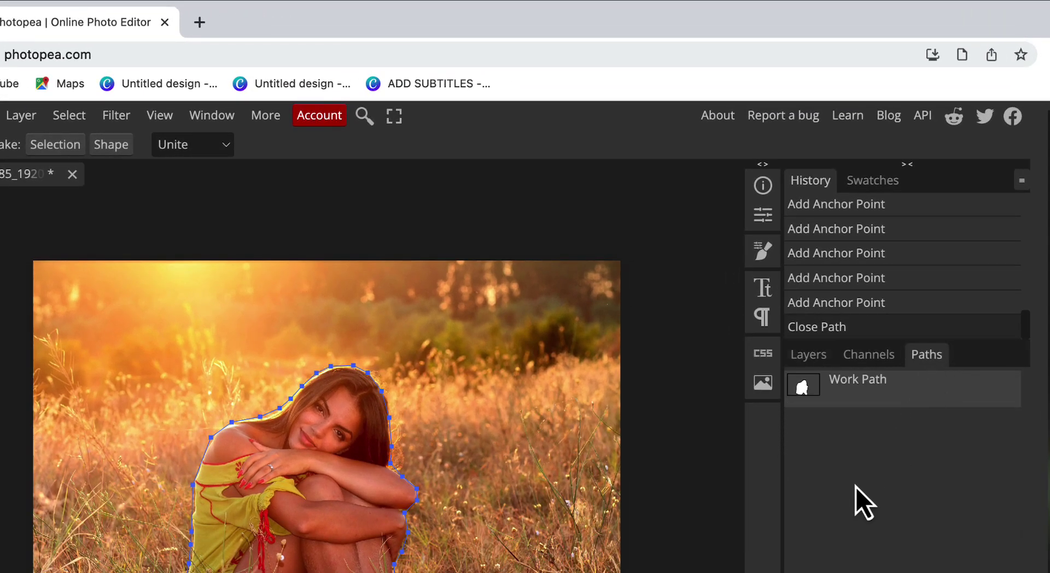
super+click(802, 385)
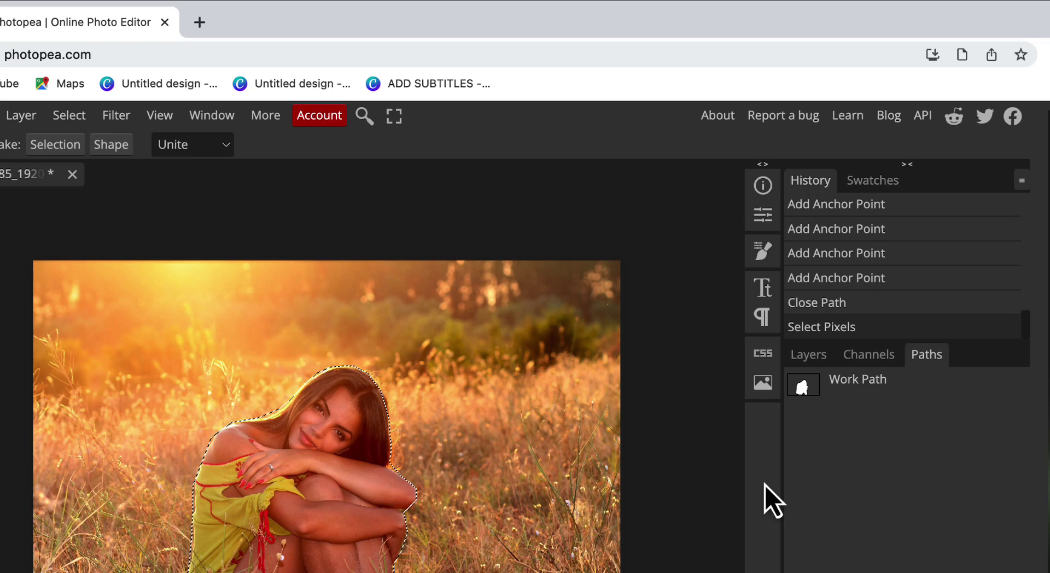
click(810, 361)
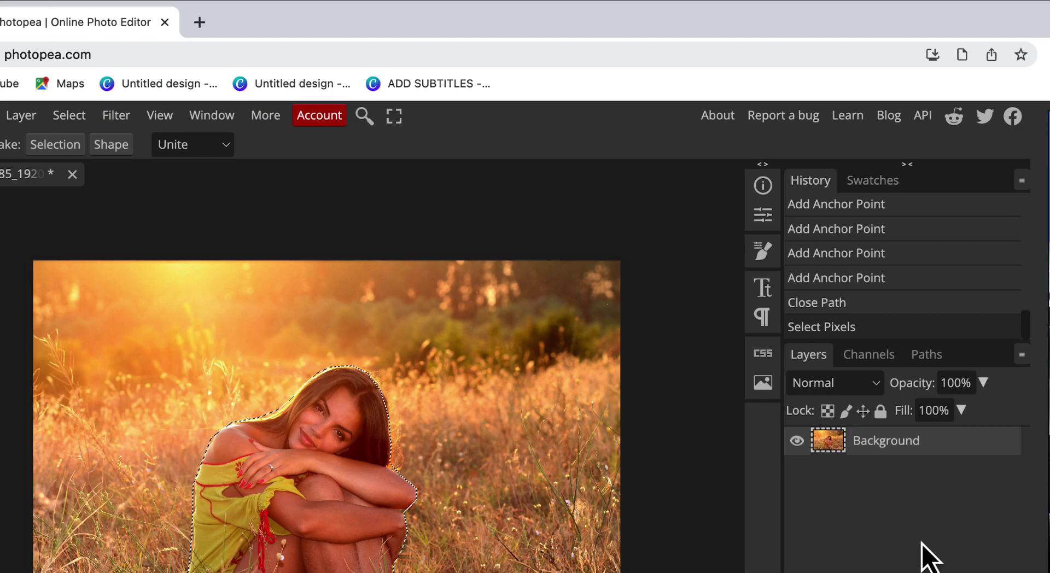
key(super+j)
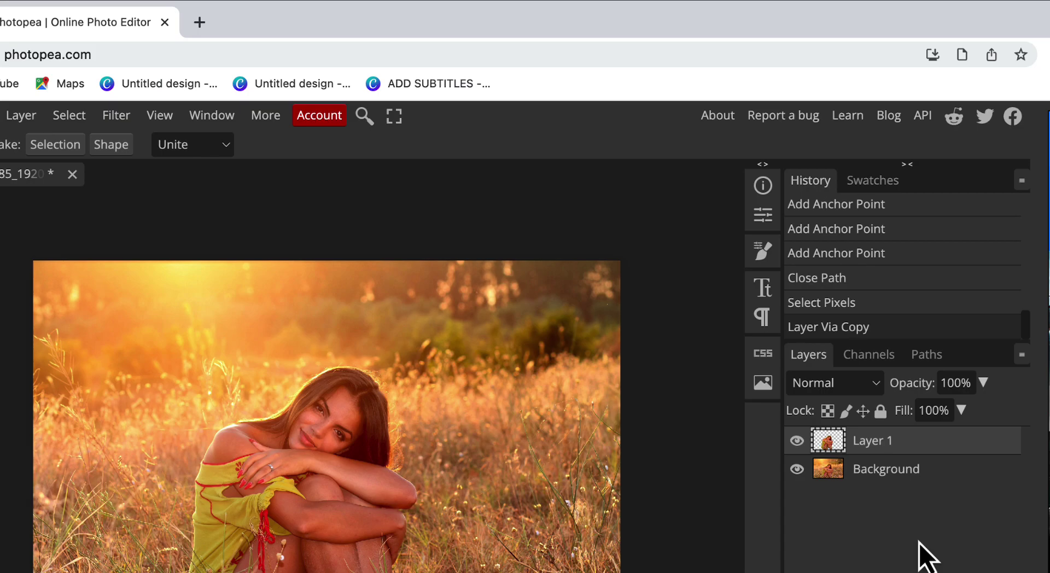
click(797, 469)
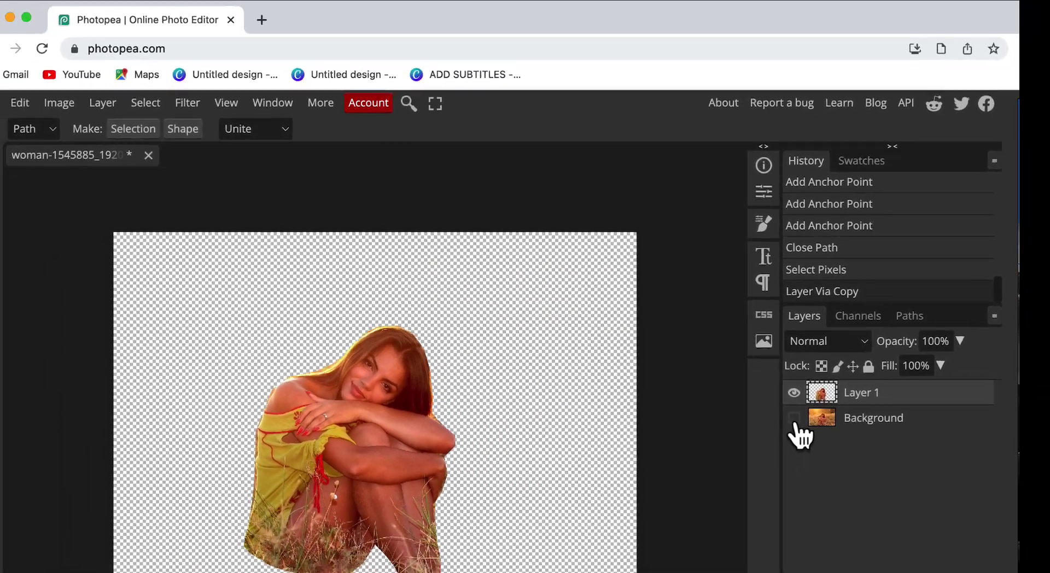
click(797, 469)
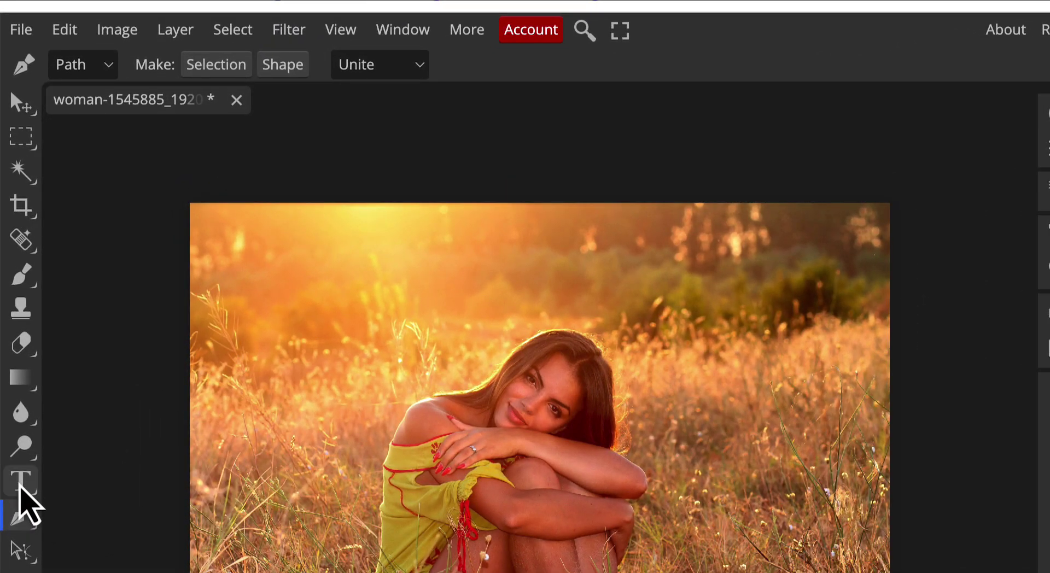
Step: Create a text box across the lower photo and type 'OUTLI'
click(20, 484)
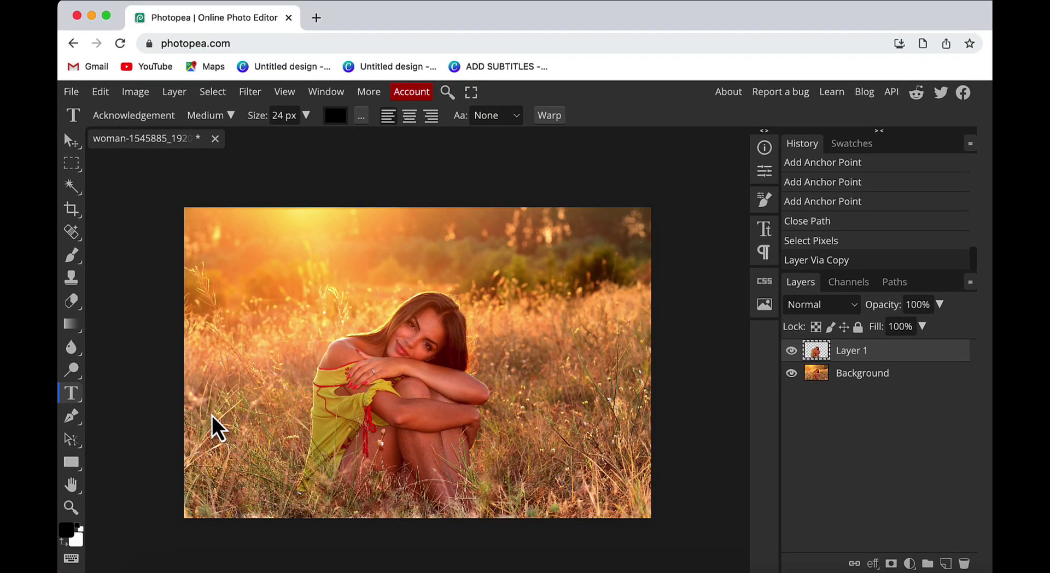
drag(212, 416, 609, 483)
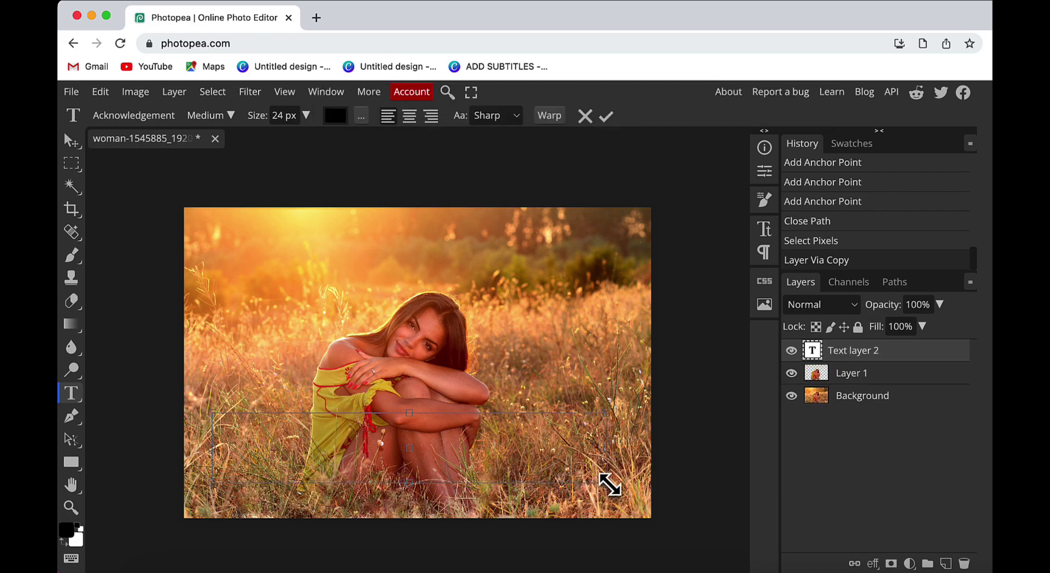
text(OUTLI)
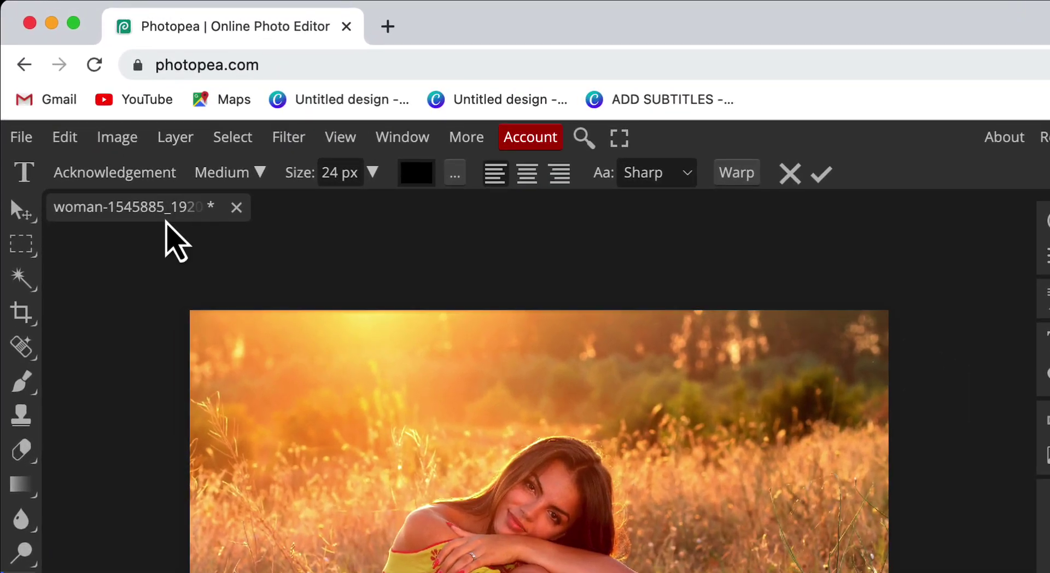
Step: Search the font list for 'IMPACT' and apply Impact Label Reversed
click(155, 175)
click(170, 260)
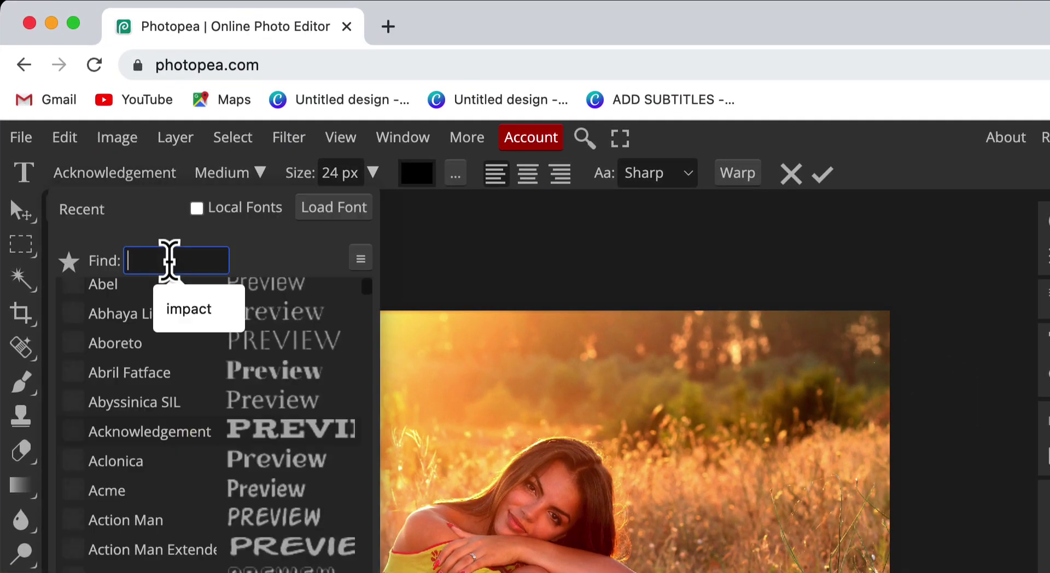
text(IMPACT)
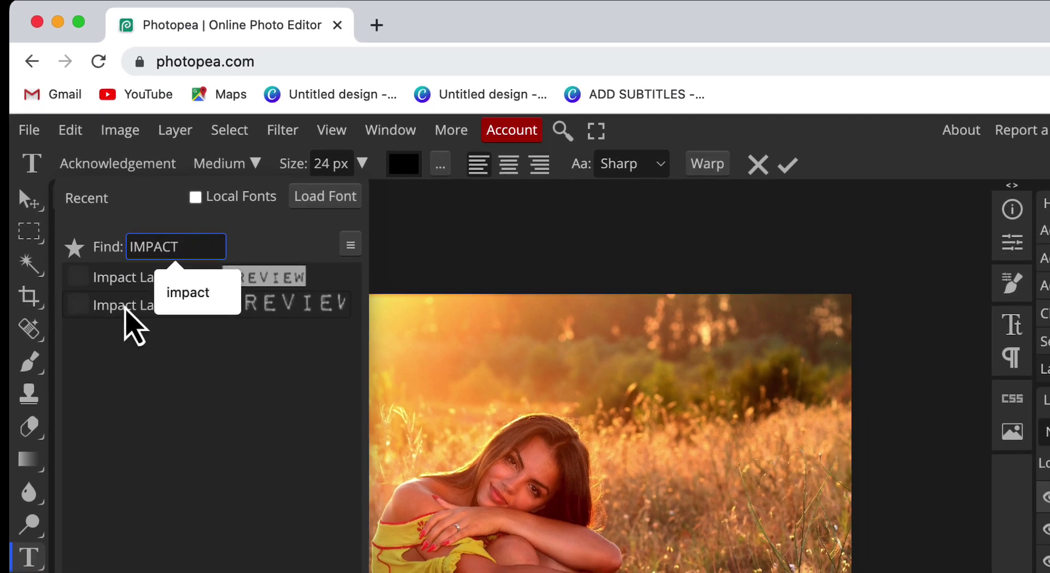
click(127, 305)
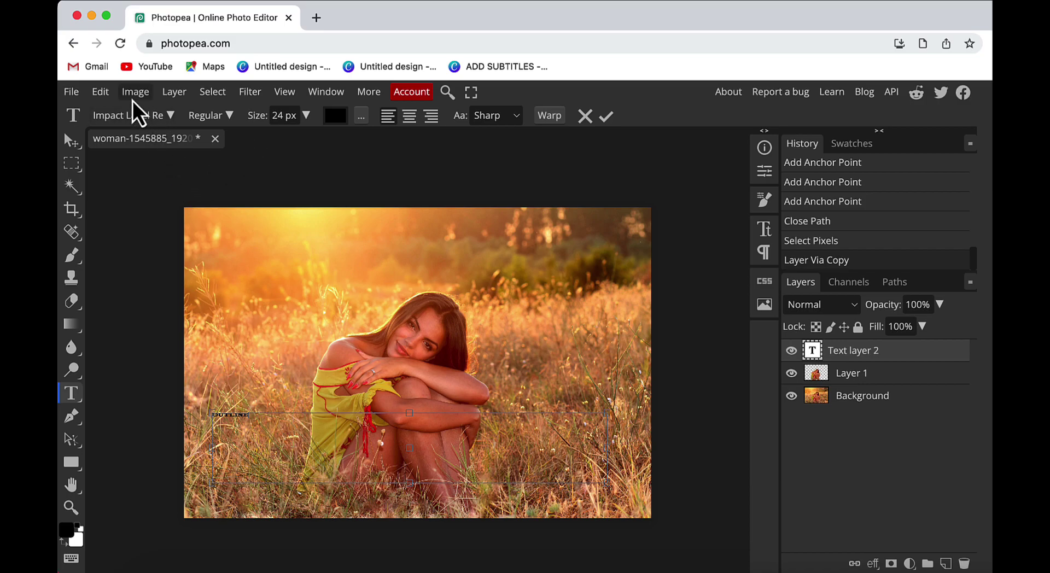
Step: Free Transform the OUTLINE text to span the photo and move it down toward the bottom
click(101, 92)
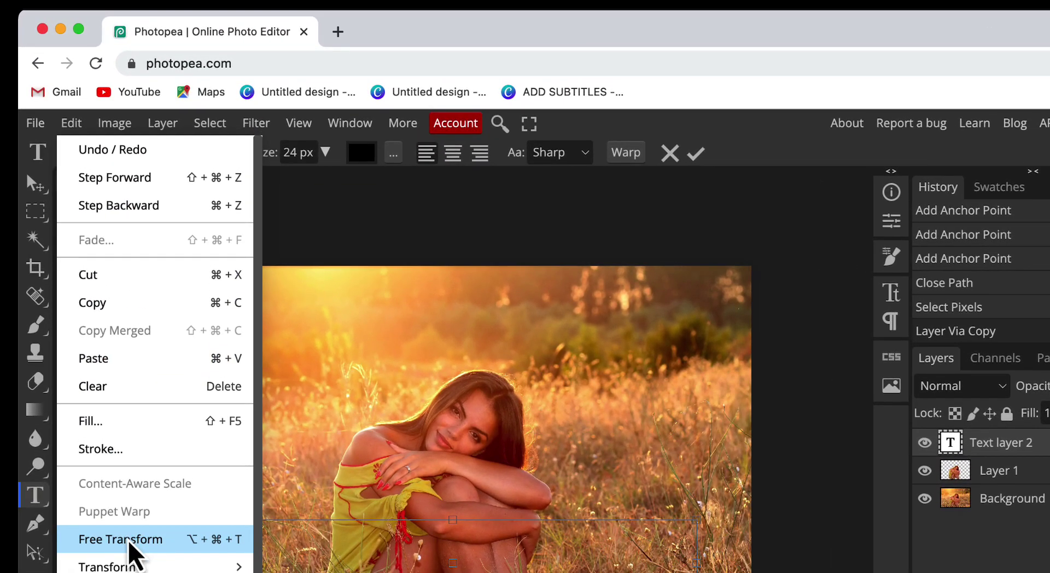
click(134, 509)
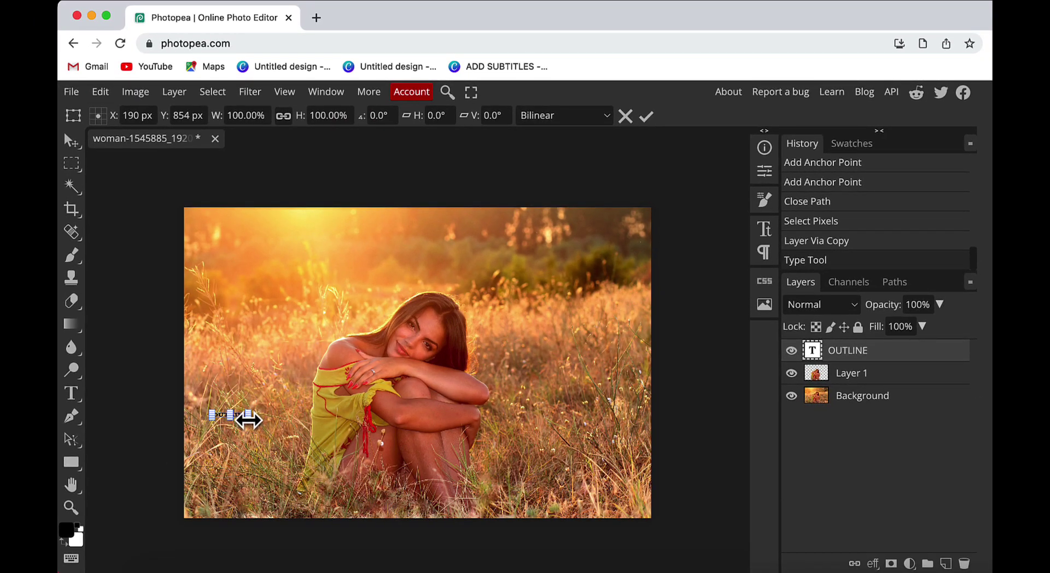
drag(249, 421, 621, 520)
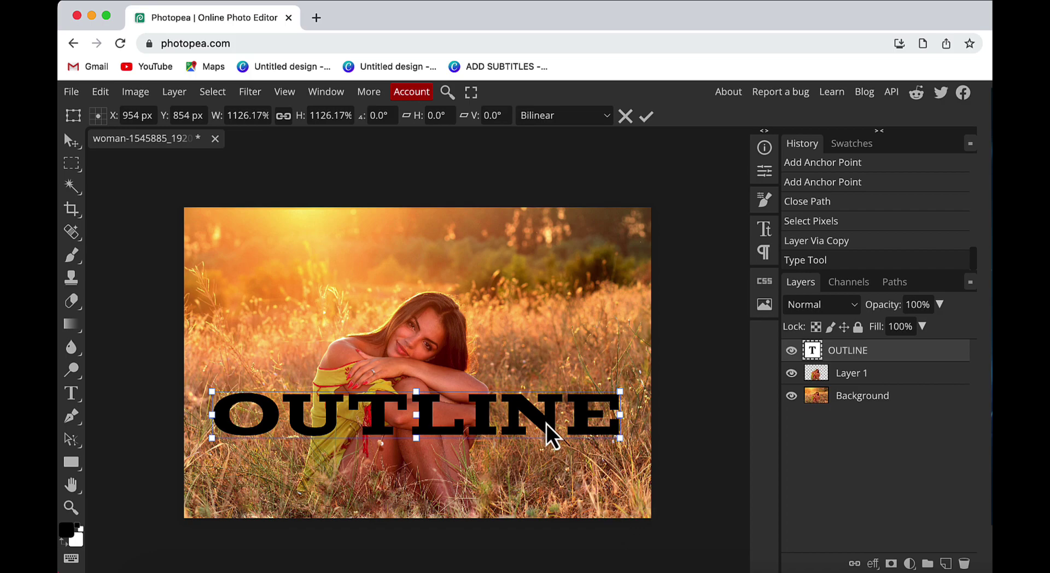
drag(546, 425, 542, 477)
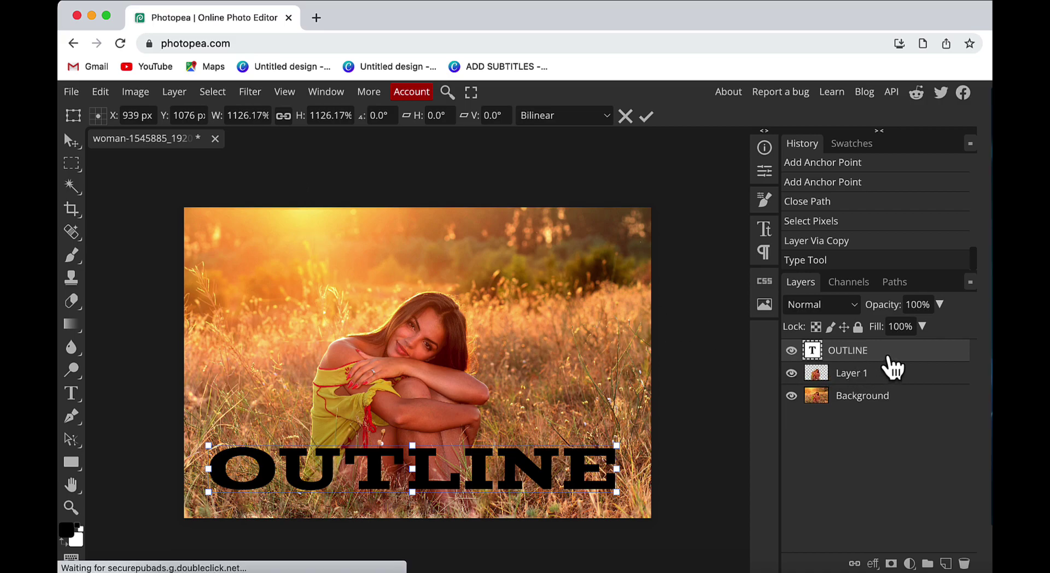
Step: Commit the transform and change the OUTLINE text colour to near-white #fef7f7
key(t)
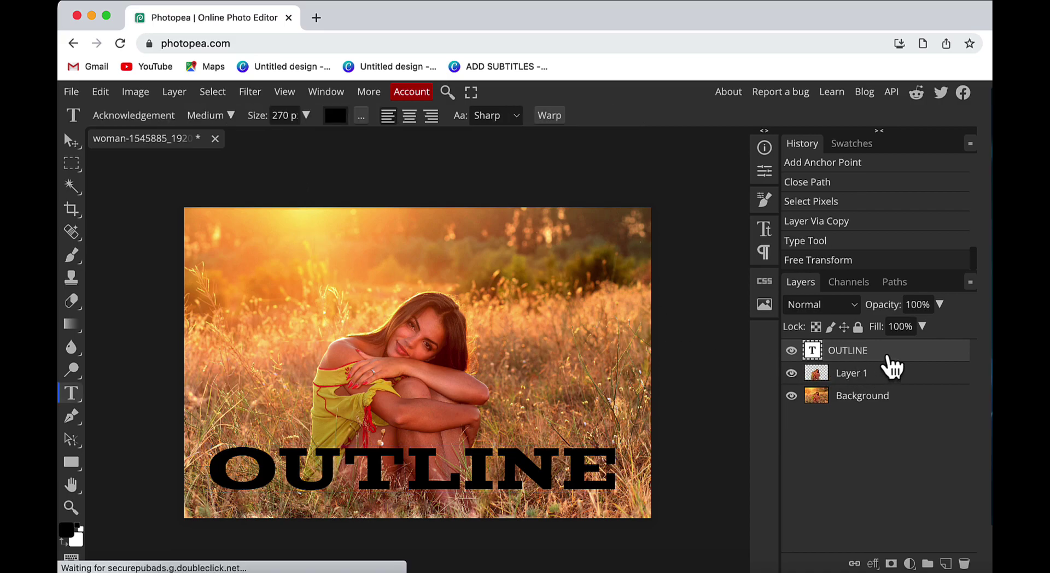
click(336, 120)
click(182, 224)
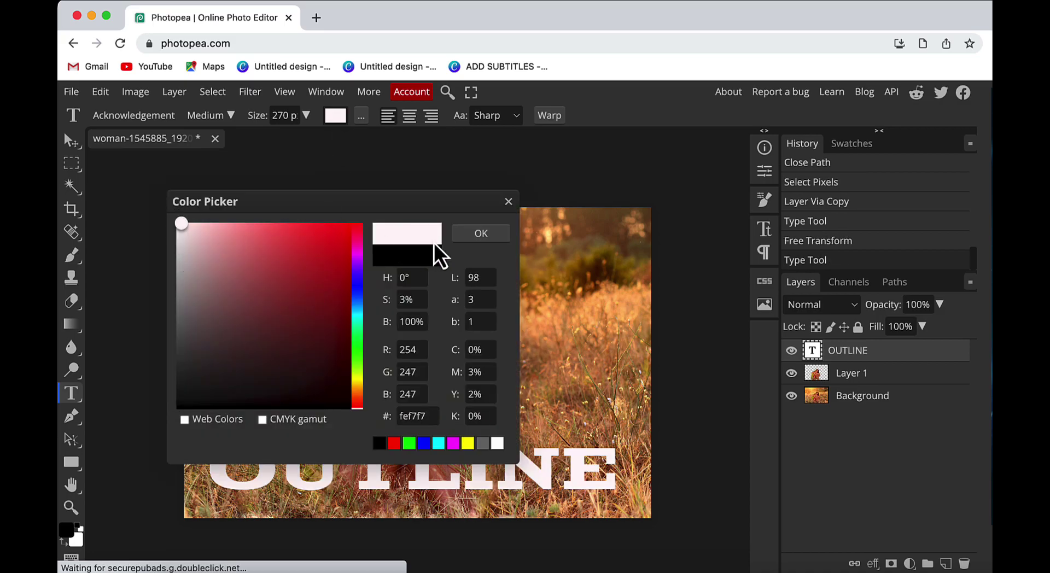
click(481, 234)
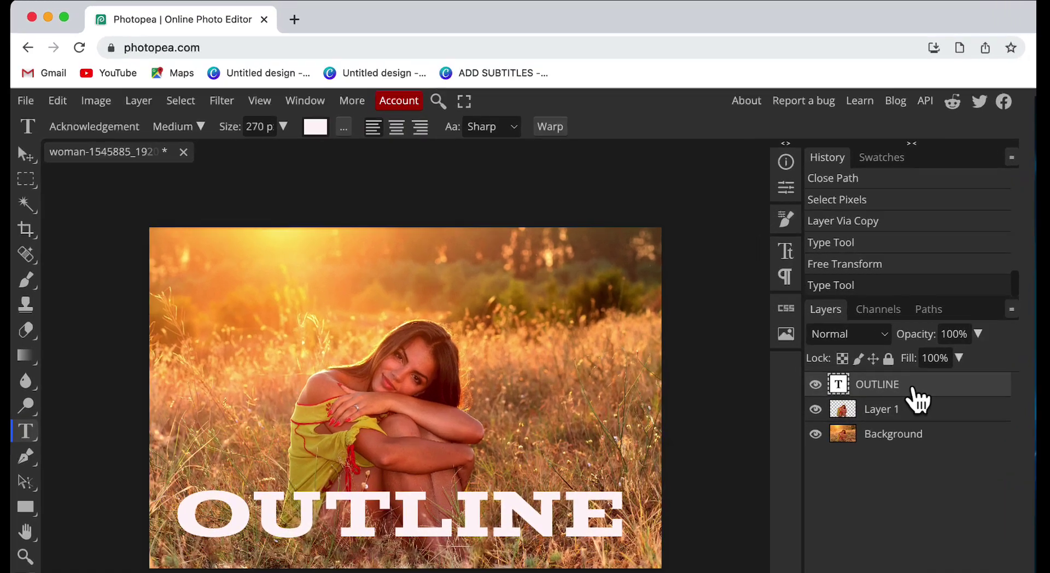
Step: Duplicate the OUTLINE layer and drag the original OUTLINE below Layer 1
right_click(882, 354)
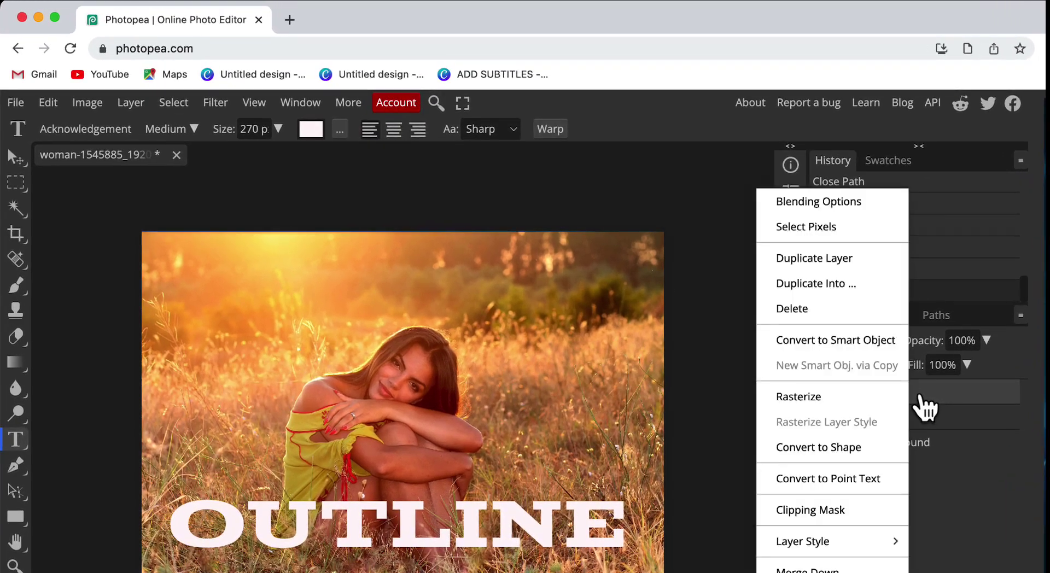
click(869, 260)
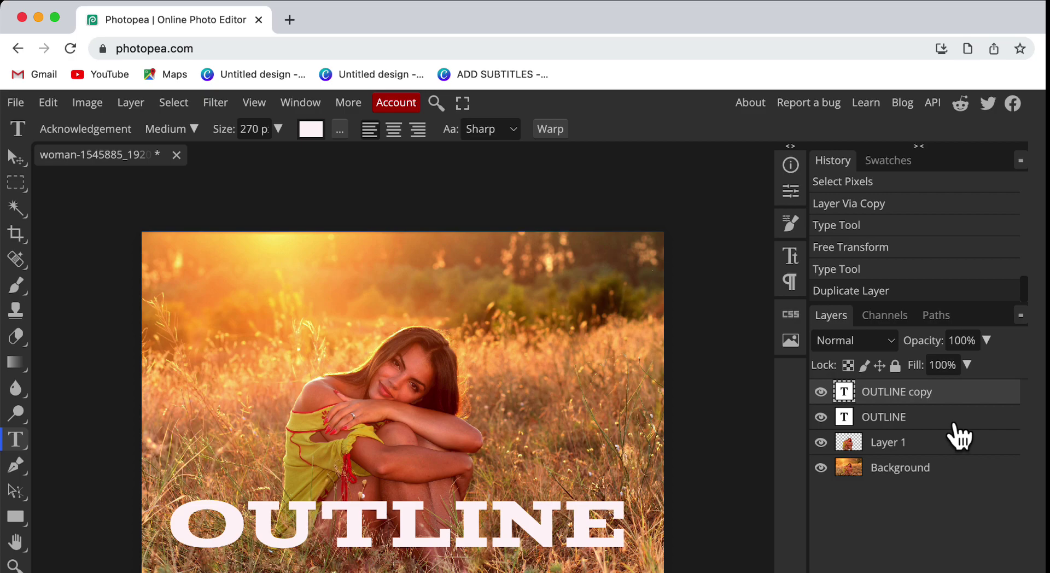
drag(917, 422, 921, 455)
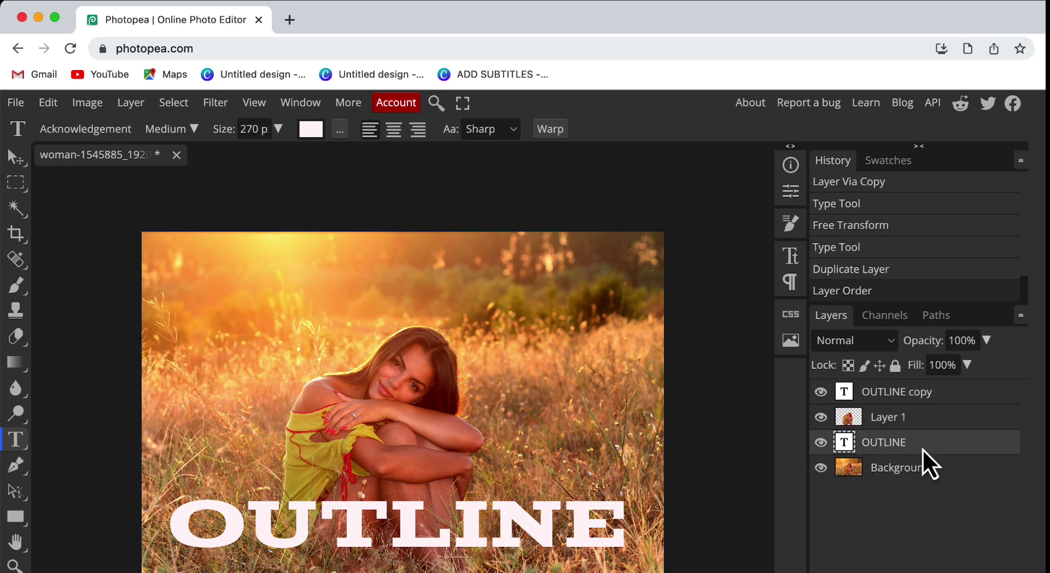
Step: Open Blending Options for OUTLINE copy and lower its Fill to 0%
right_click(943, 398)
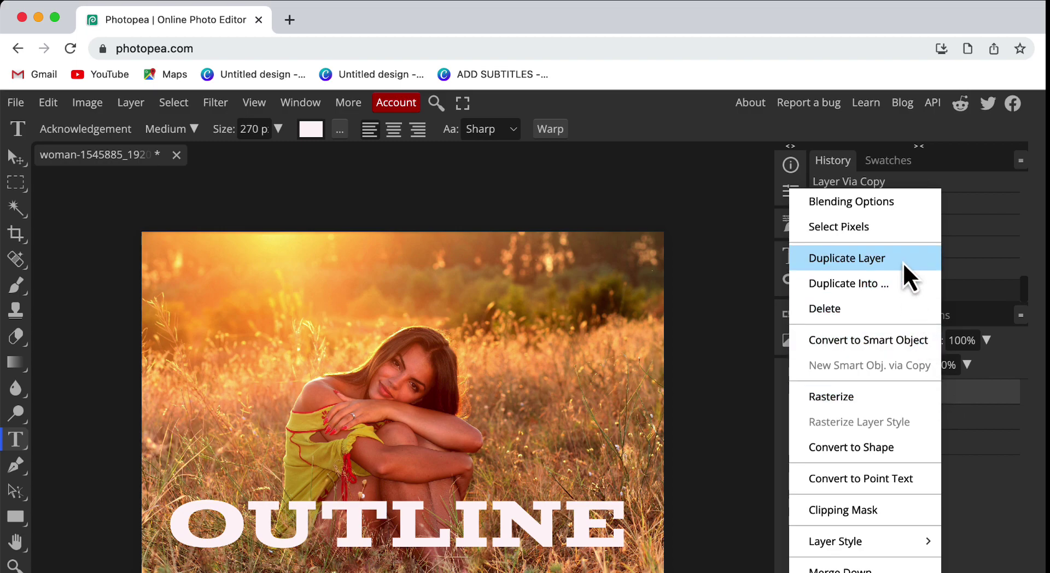
click(901, 208)
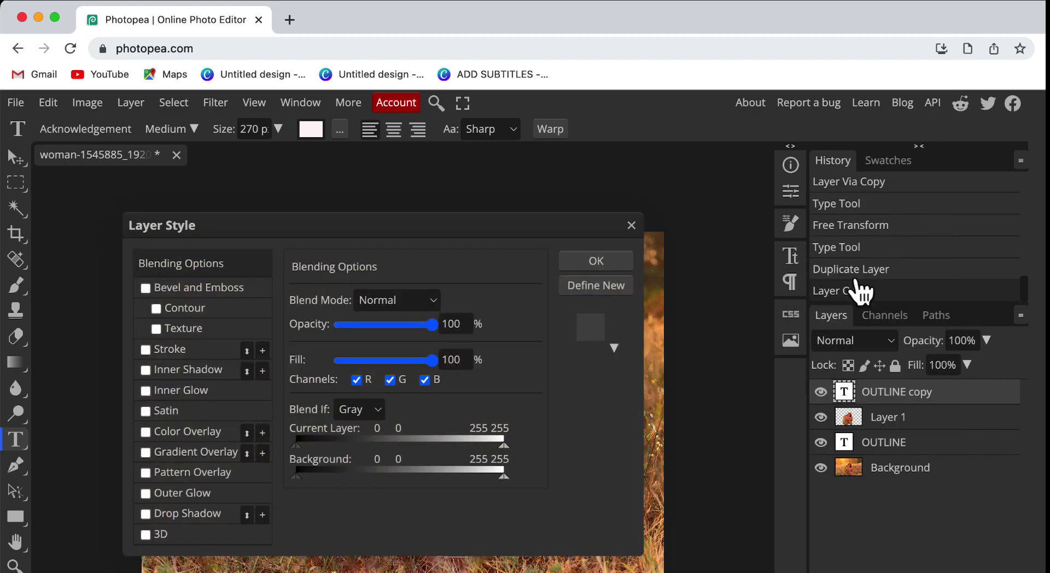
drag(506, 232, 860, 161)
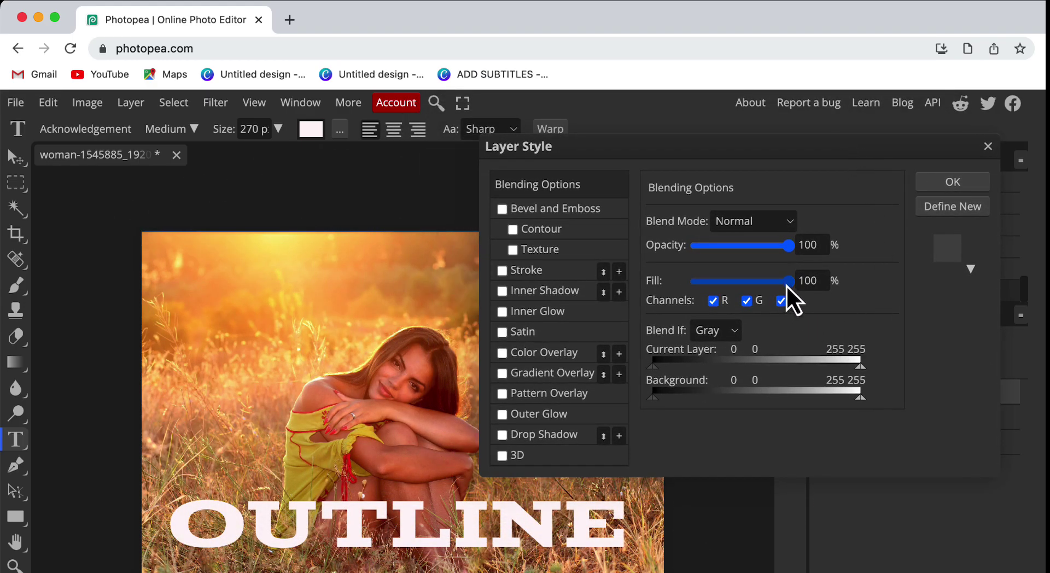
drag(788, 281, 690, 301)
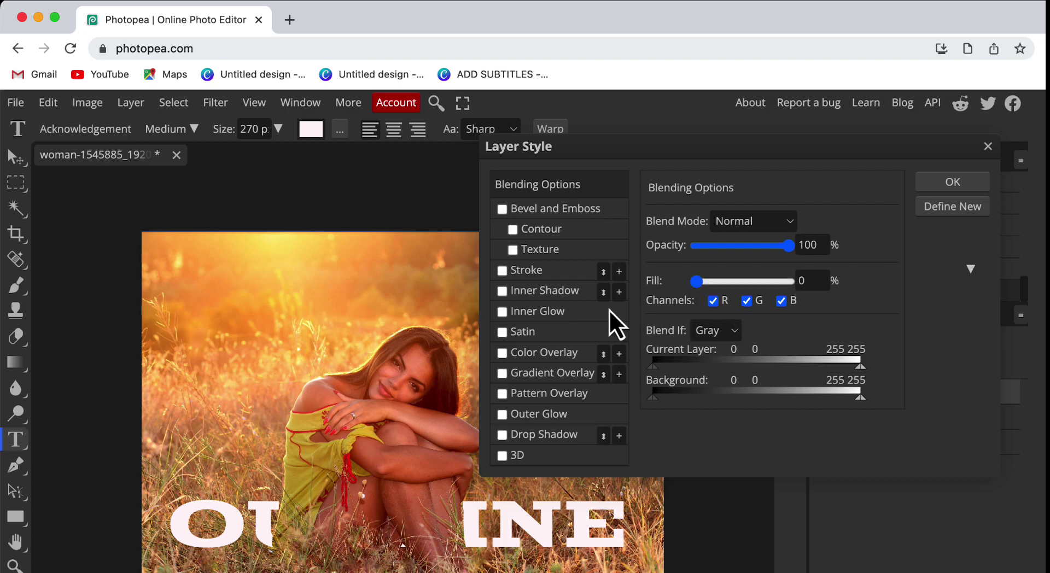
Step: Add a 7 px near-white Stroke to OUTLINE copy and apply the style
click(502, 270)
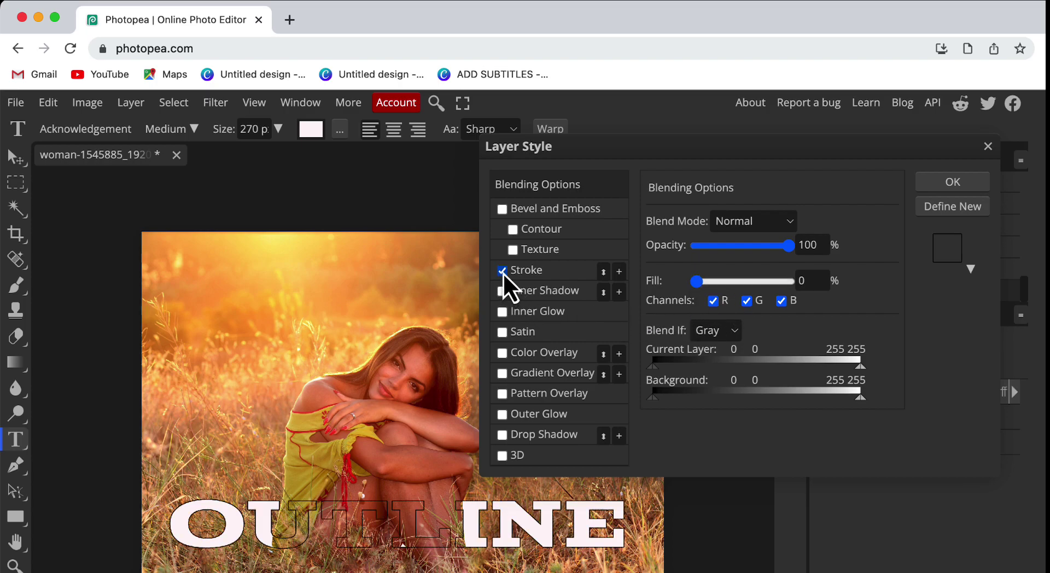
click(532, 274)
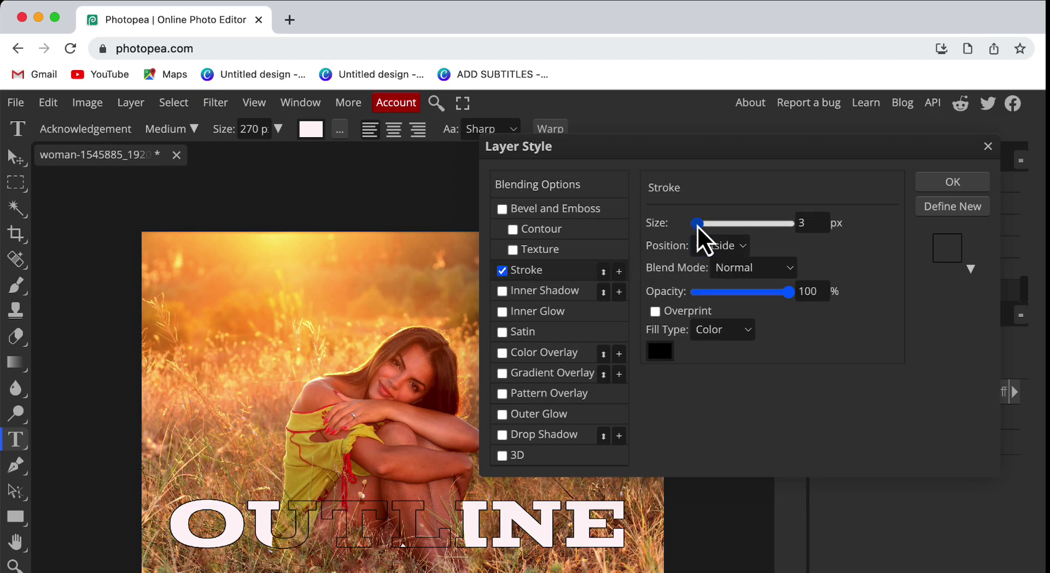
drag(697, 225, 699, 225)
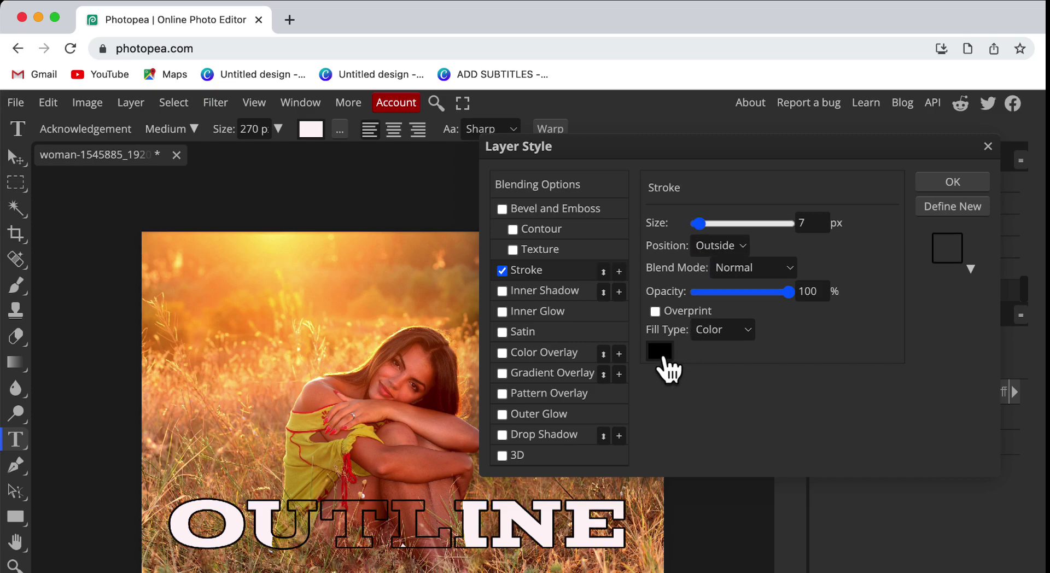
click(663, 359)
click(265, 379)
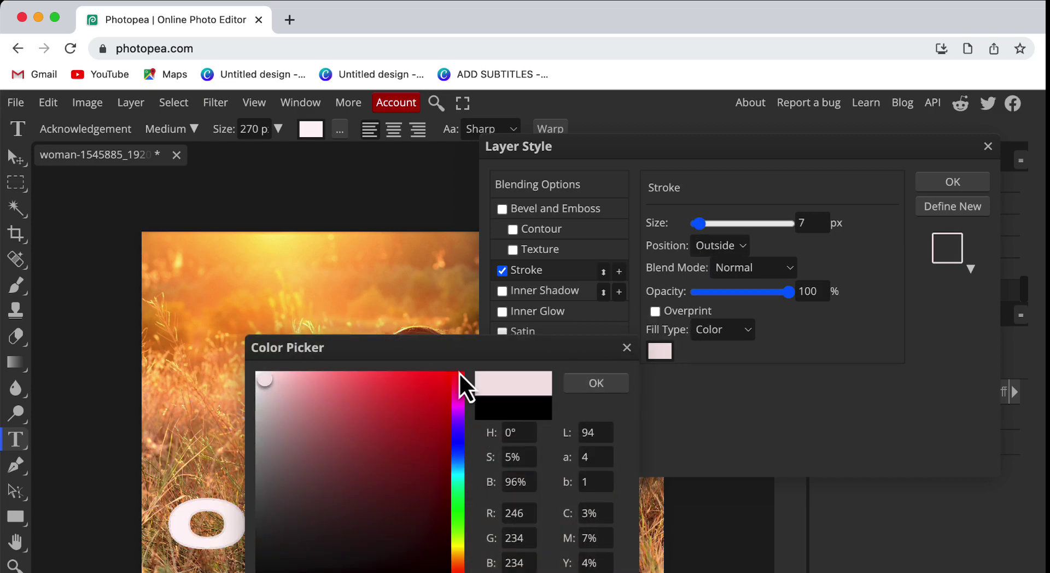
click(602, 384)
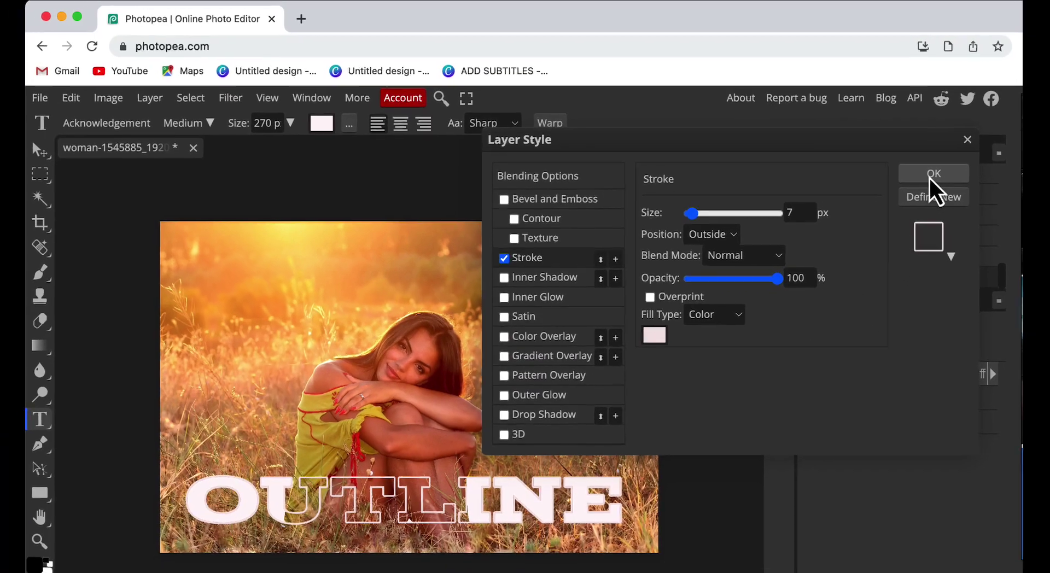
click(951, 182)
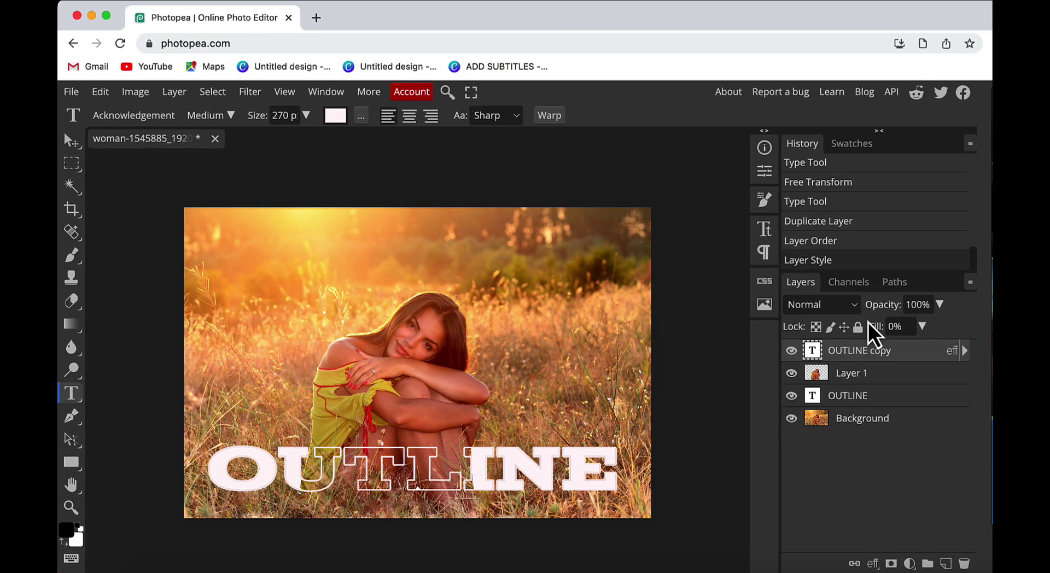